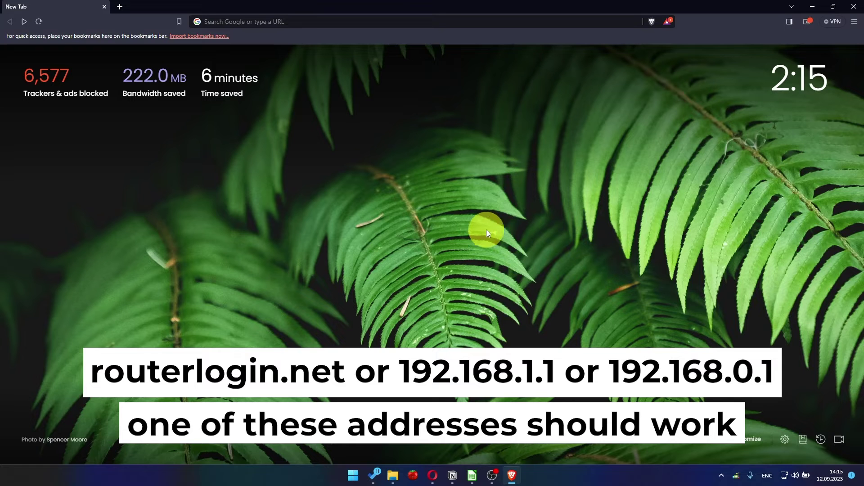
Step: Load 192.168.1.1 in Brave to reach the NETGEAR Service Terms and Conditions page
click(384, 24)
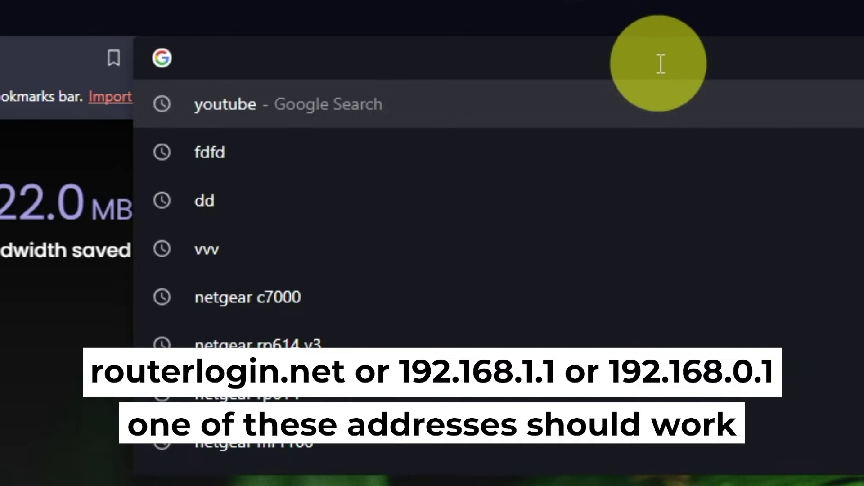
text(192)
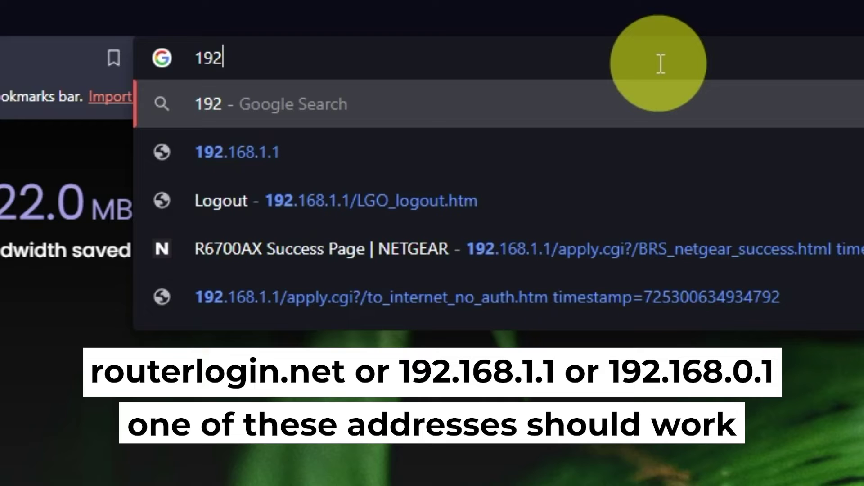
text(.168)
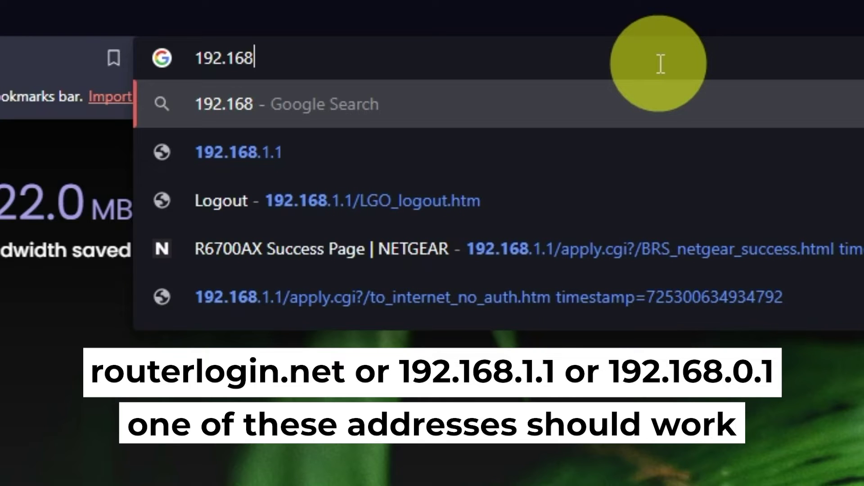
text(.1.1)
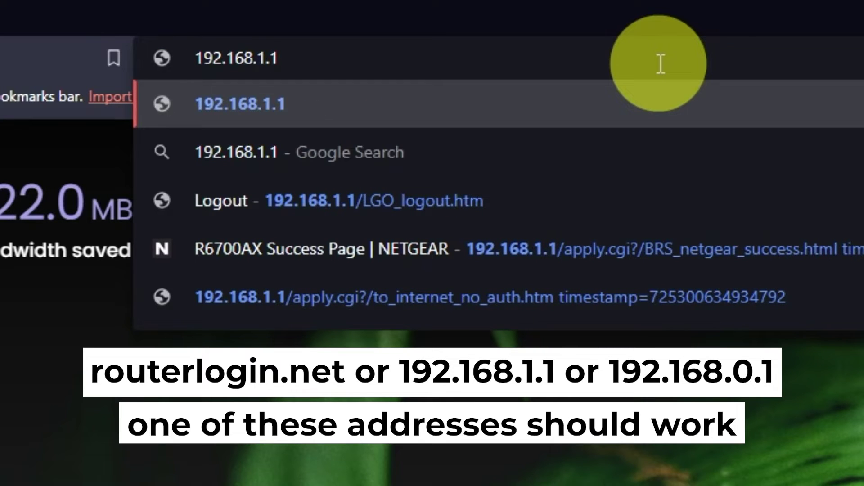
key(Return)
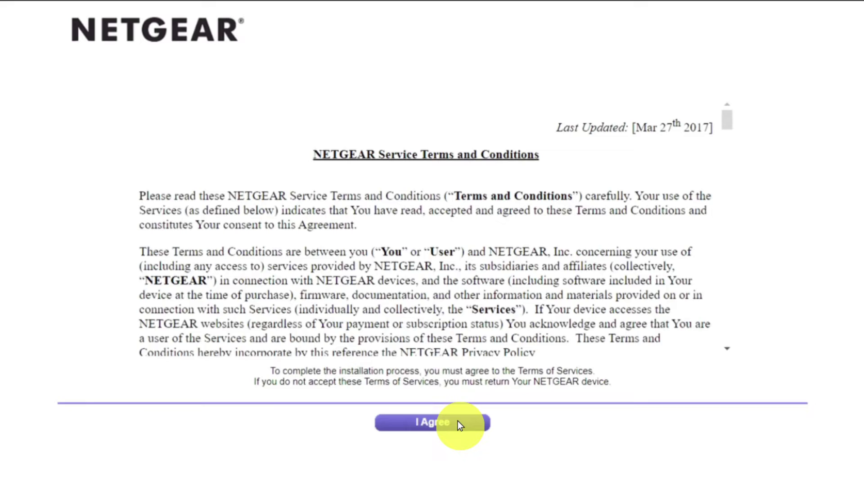
Step: Agree to the NETGEAR terms and confirm configuring the internet connection manually
click(458, 422)
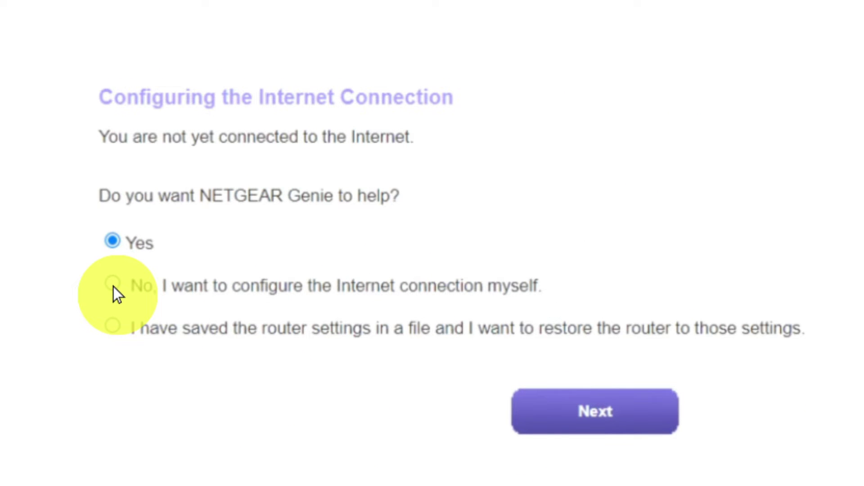
click(113, 286)
click(550, 412)
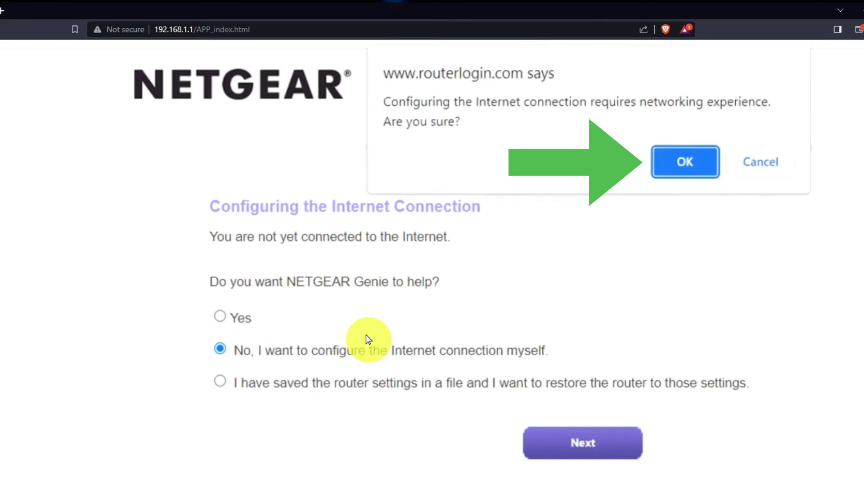
click(673, 161)
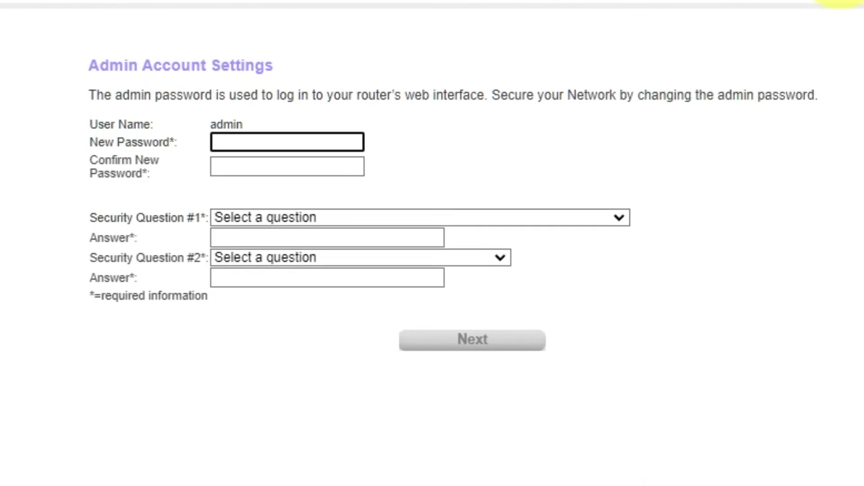
Step: Enter and confirm a new admin password
click(701, 74)
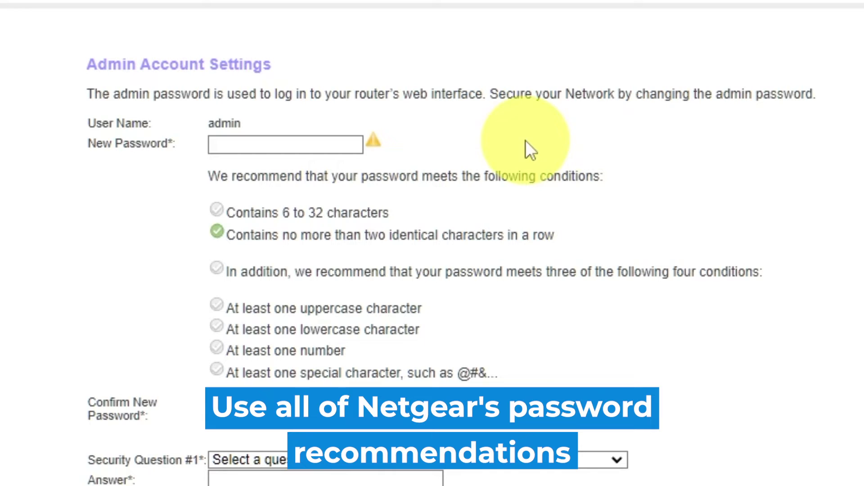
click(268, 141)
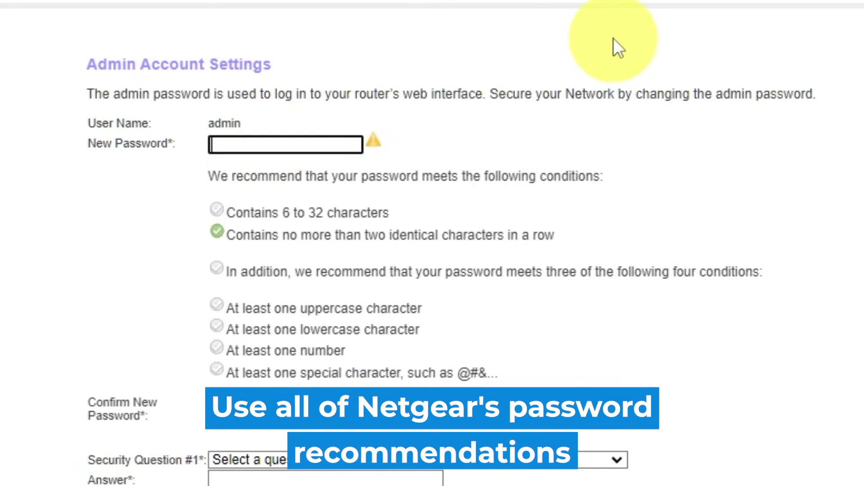
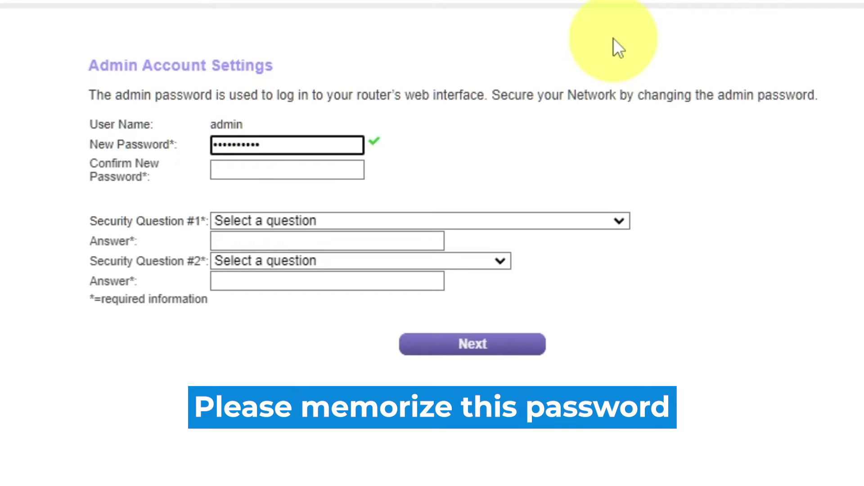
click(319, 170)
text(aaaaaaaaa)
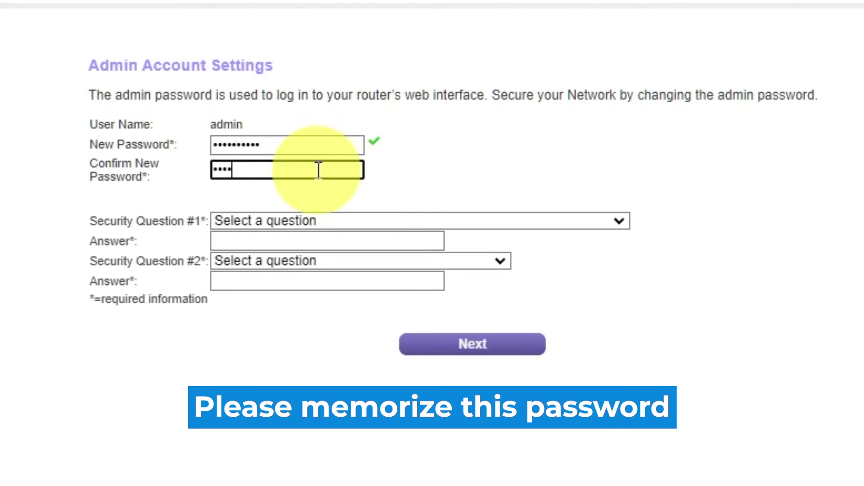
text(aa)
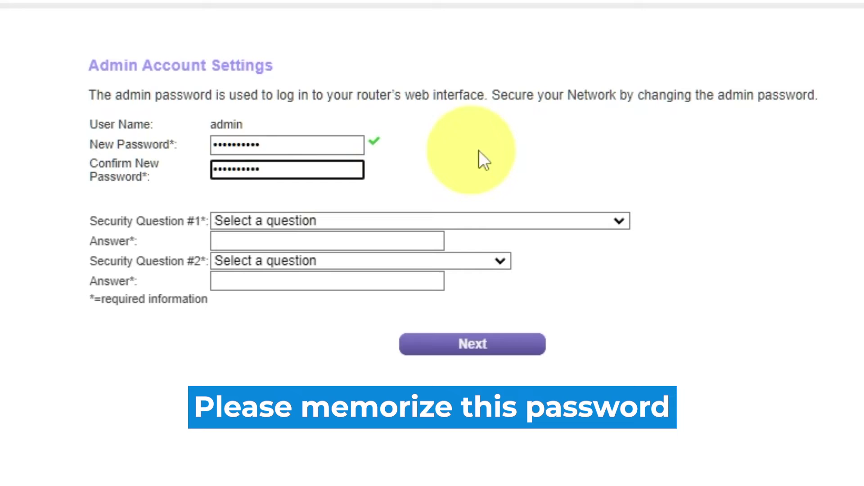
Step: Choose the first-school and father's-birth-city security questions and fill in both answers
click(616, 219)
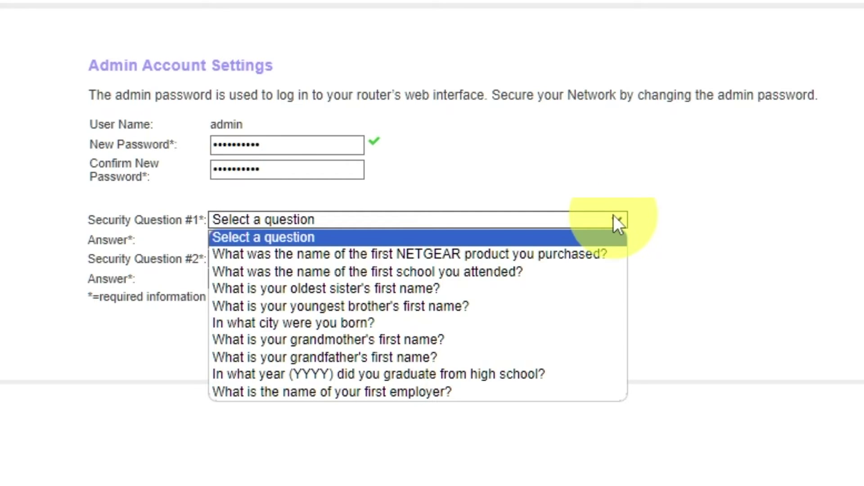
click(473, 272)
click(420, 240)
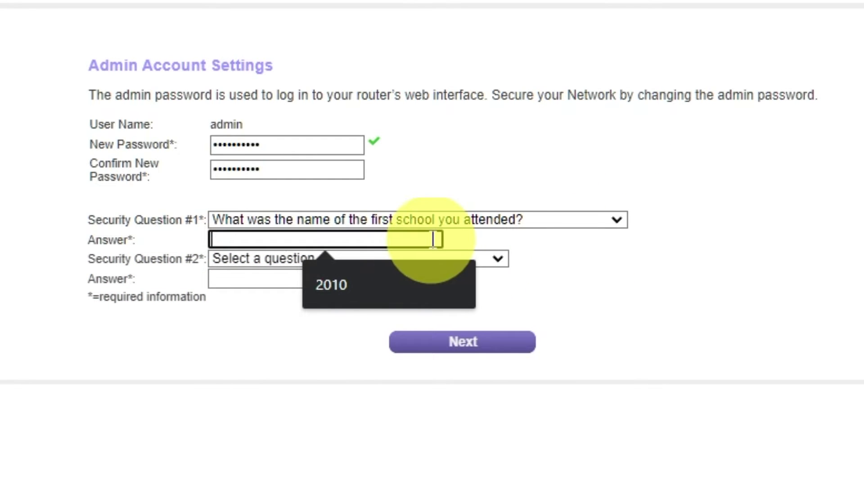
click(497, 259)
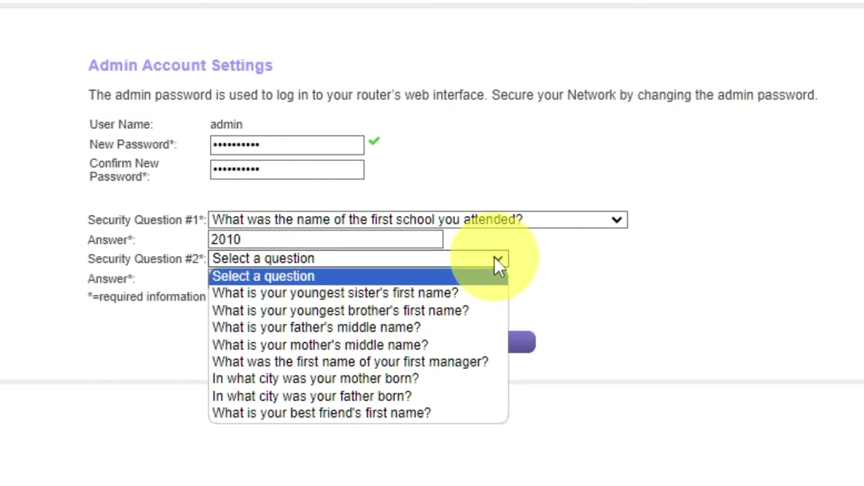
click(443, 395)
click(402, 278)
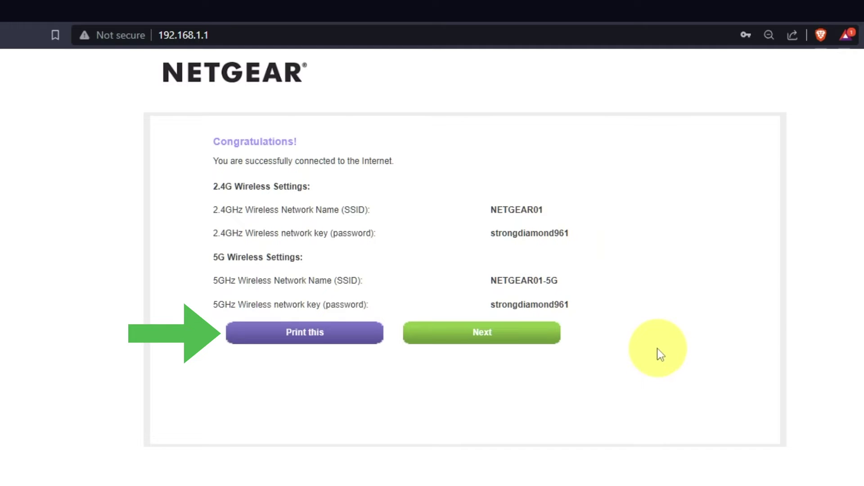
Step: Continue past the connection summary and accept the firmware upgrade to V1.0.0.54
click(529, 344)
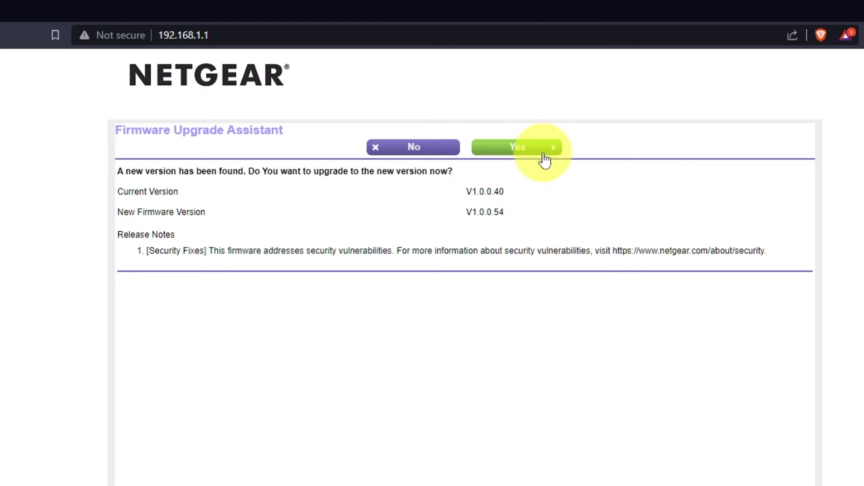
click(543, 153)
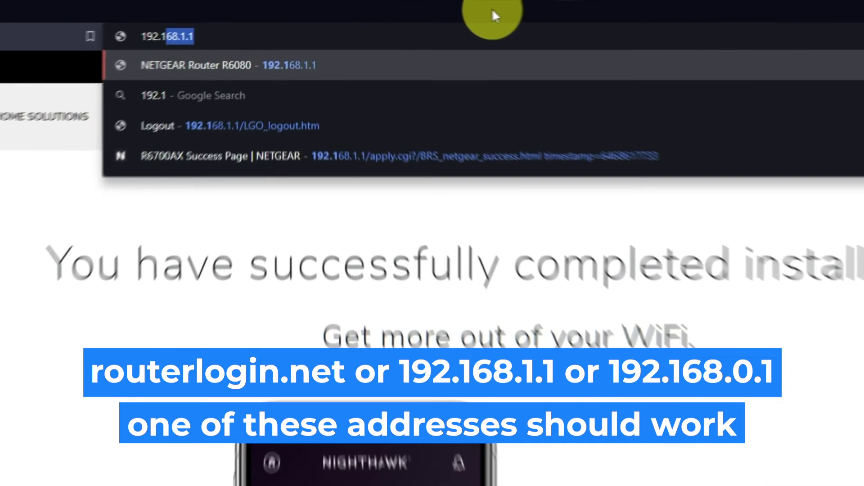
Step: Reload 192.168.1.1 and sign in as admin with the router password
text(68.1.1)
key(Return)
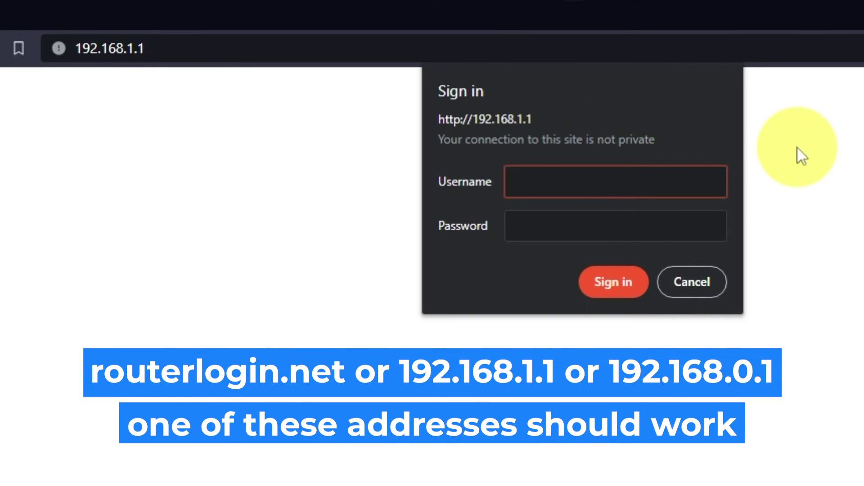
text(admin)
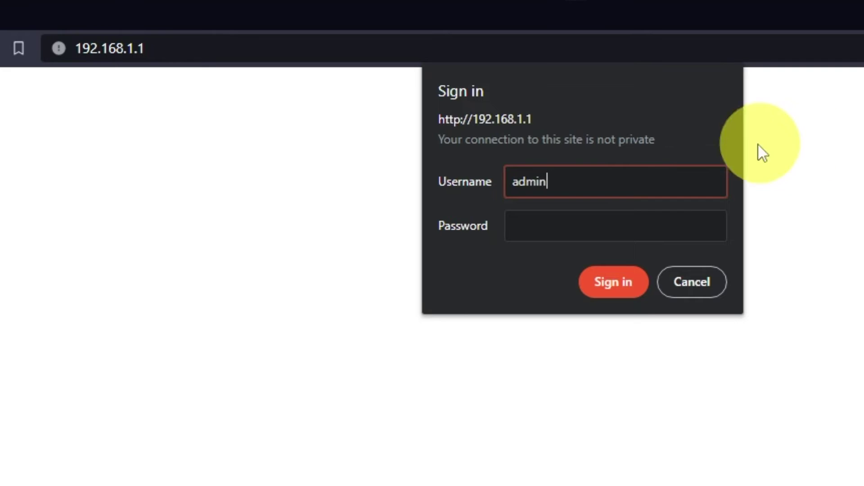
click(724, 213)
text(•••••••••••)
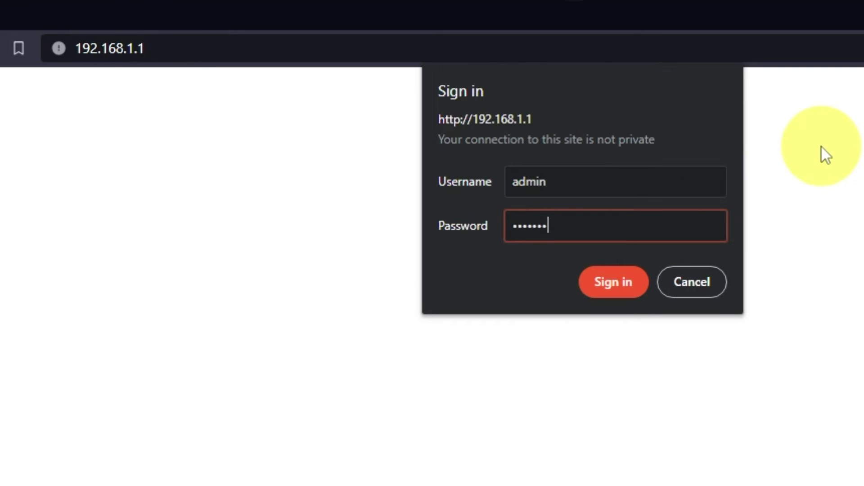
click(632, 287)
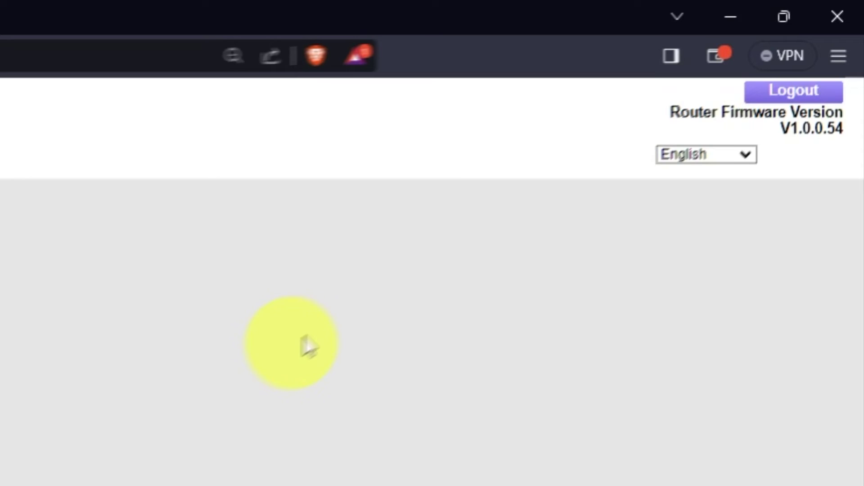
Step: Keep English as the interface language
click(738, 154)
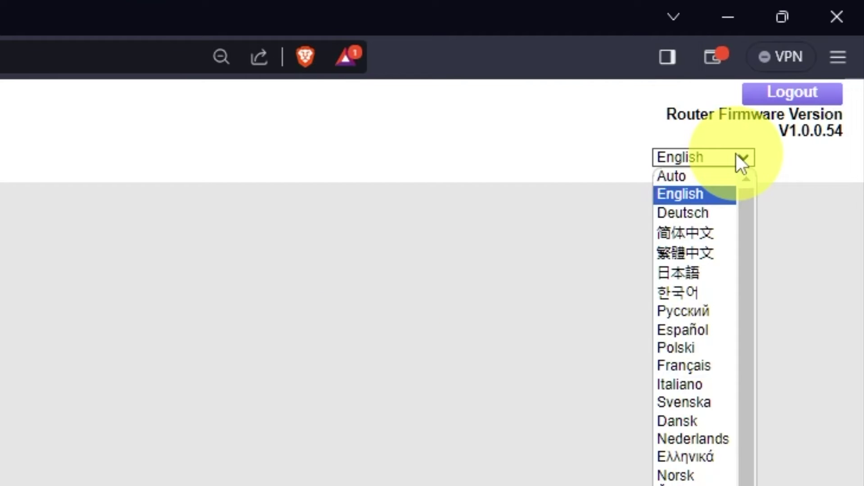
scroll(690, 307, down, 1)
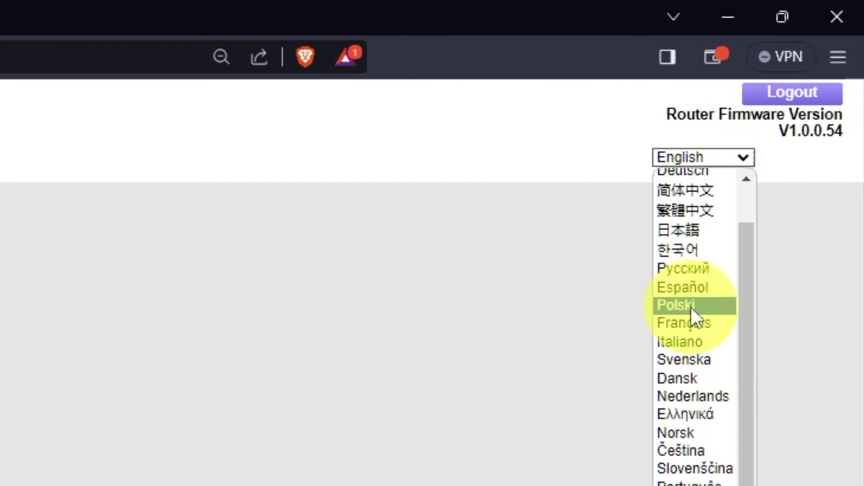
scroll(690, 308, up, 1)
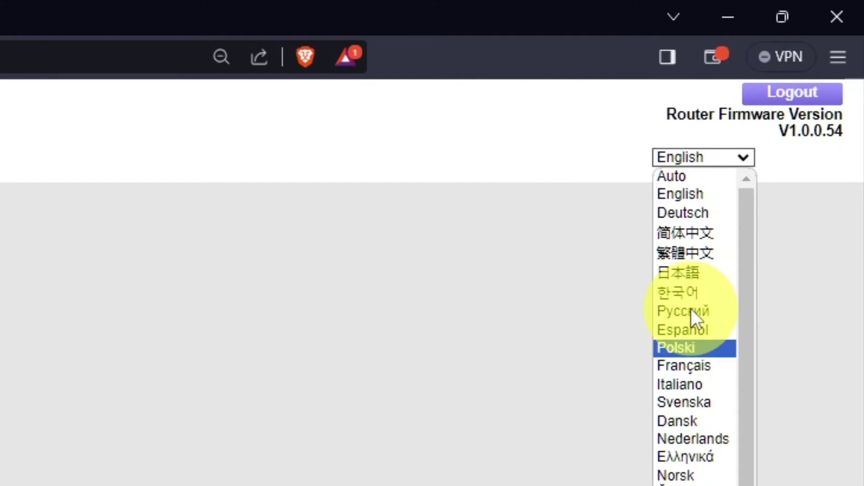
click(747, 152)
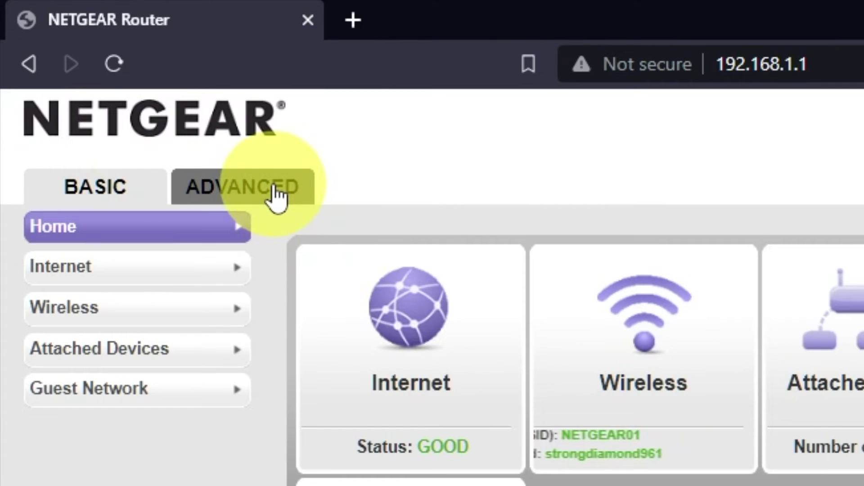
Step: Run the ADVANCED Setup Wizard choosing 'No. I want to configure the router myself.'
click(276, 195)
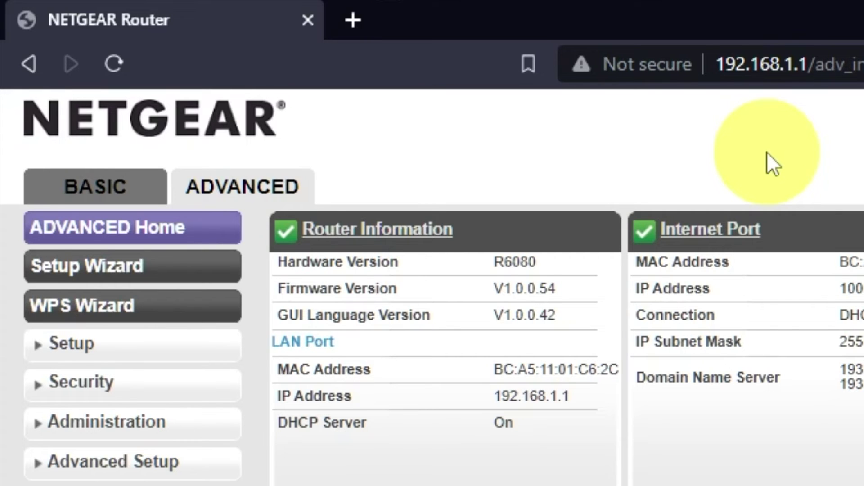
click(188, 266)
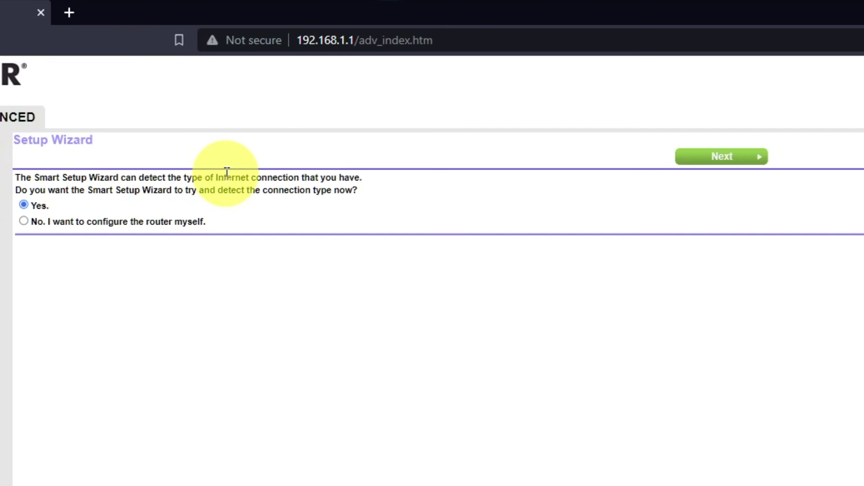
click(23, 221)
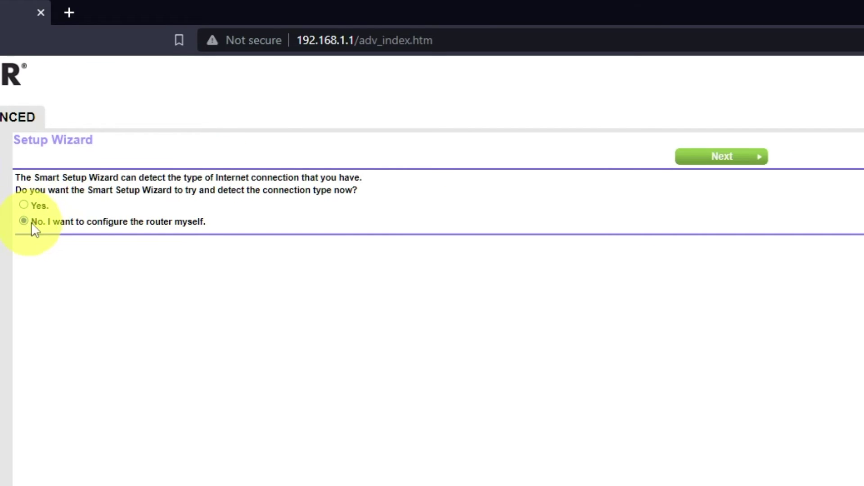
click(736, 158)
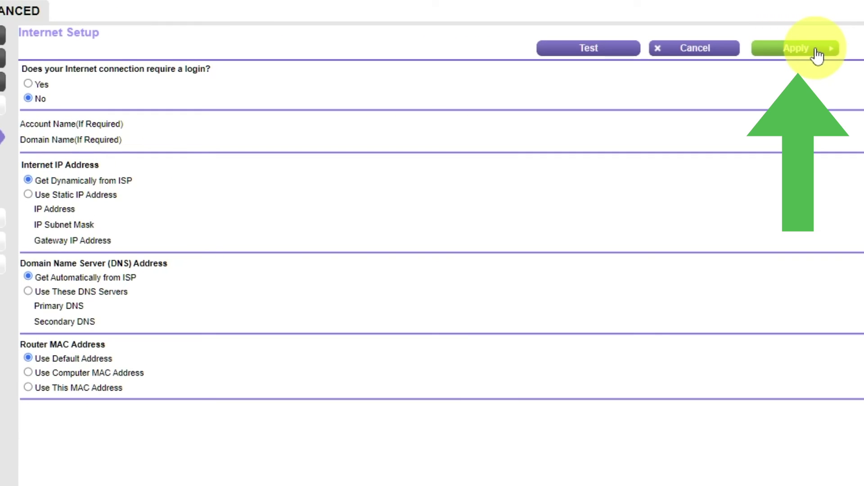
Step: Apply Internet Setup with no login, dynamic IP, ISP-provided DNS and default MAC address
click(815, 51)
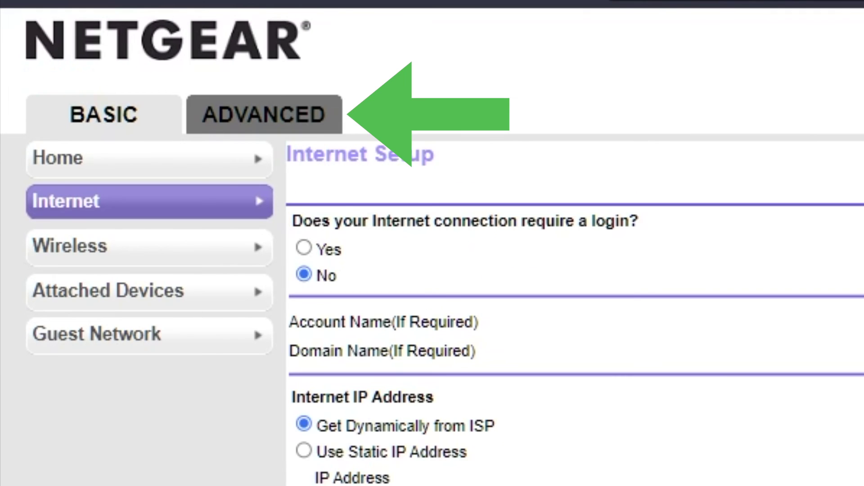
Step: Reboot the router from ADVANCED Router Information and confirm with OK
click(270, 122)
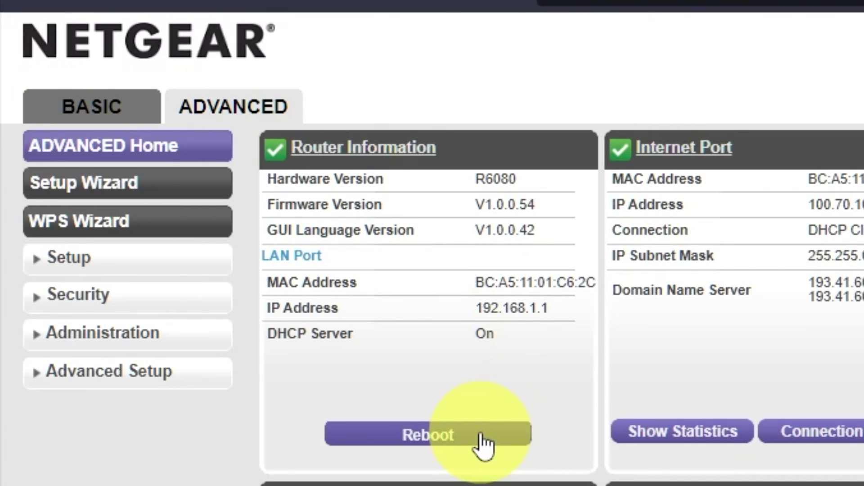
click(483, 443)
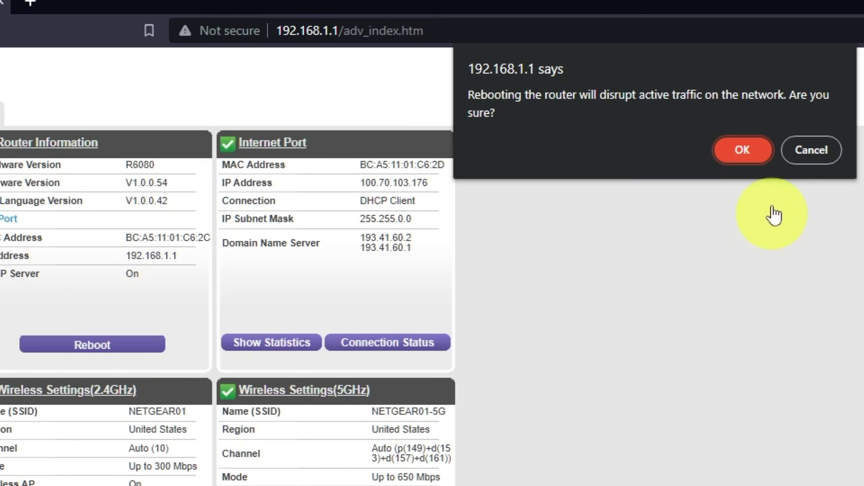
click(754, 150)
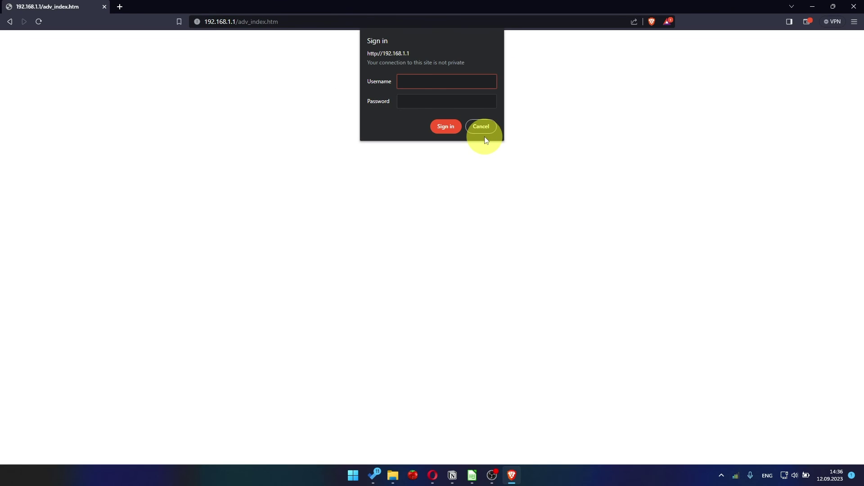
Step: Test the internet by searching 'youtube' in a new tab
click(120, 6)
text(you)
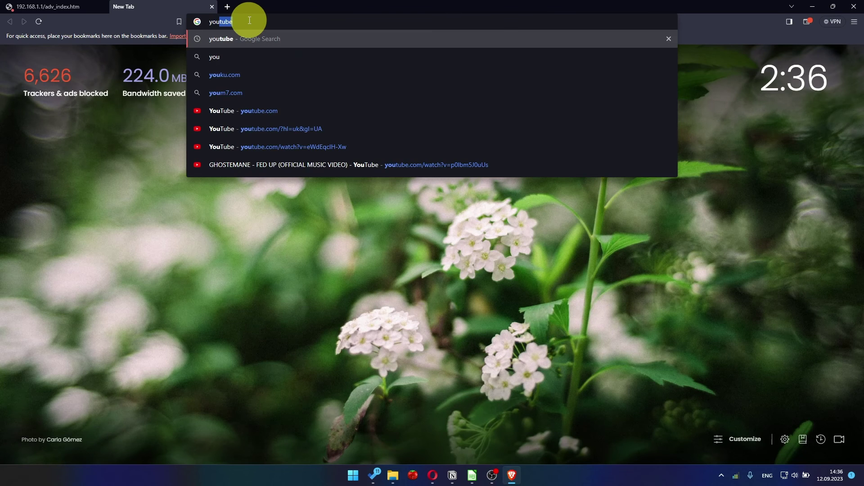
key(Return)
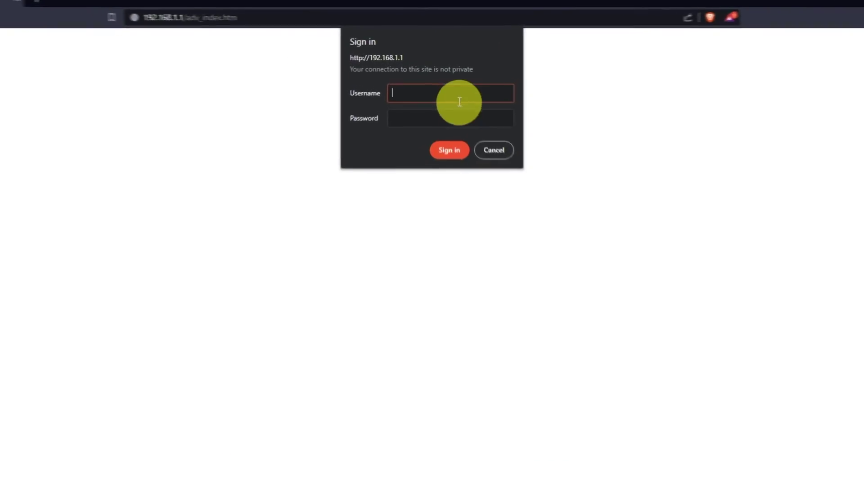
Step: Sign back in to the router as admin with the account password
key(Tab)
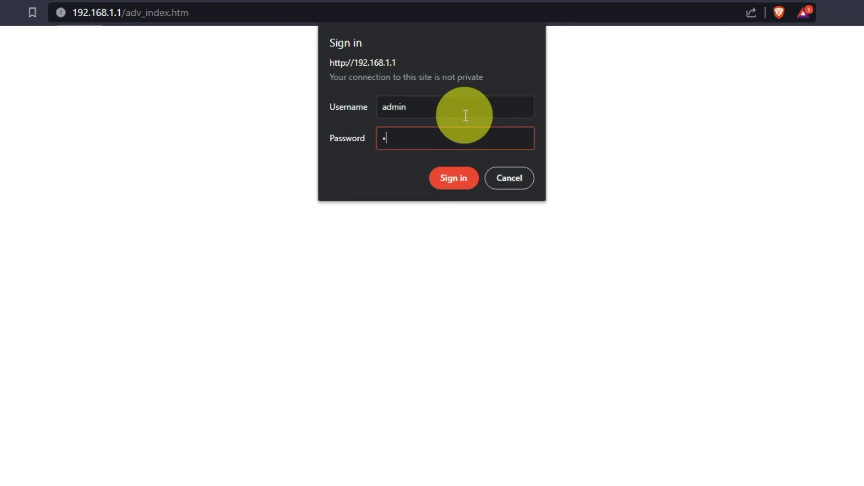
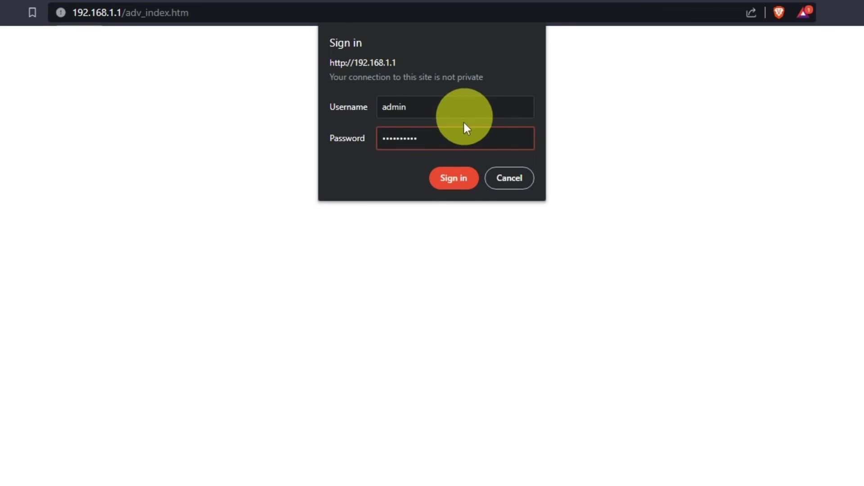
click(461, 177)
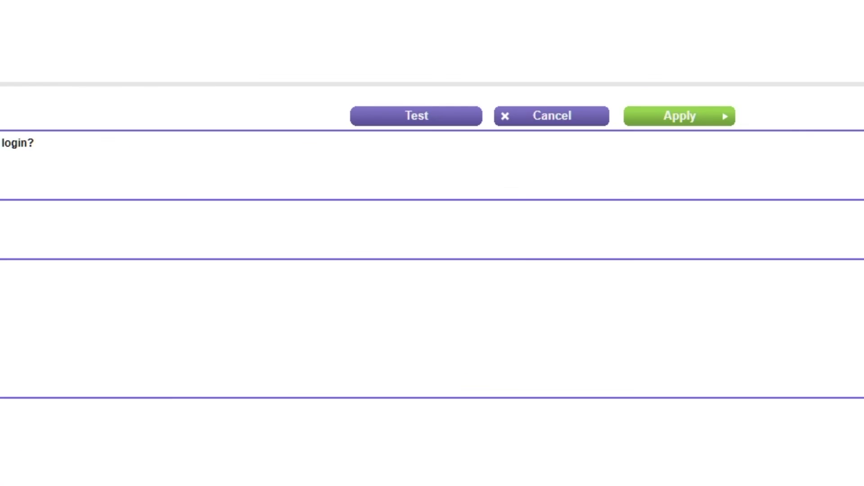
Step: Apply Internet Setup again, reboot the router, and confirm the youtube search loads Google results
click(713, 117)
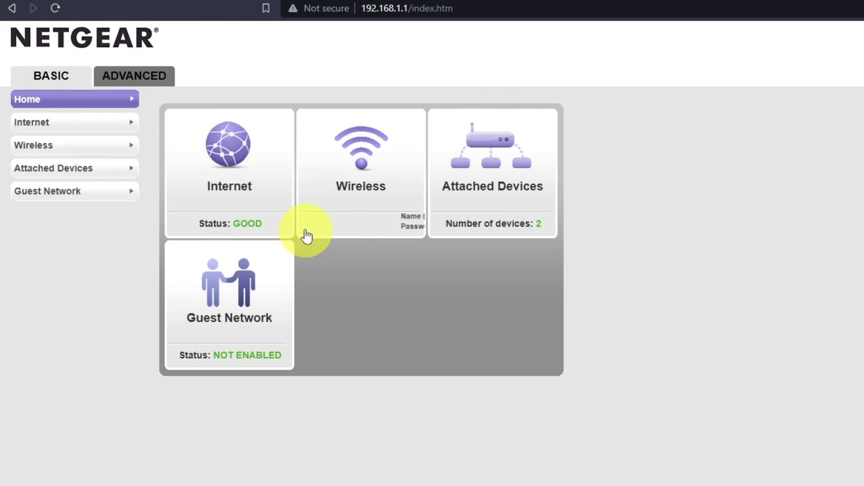
click(154, 84)
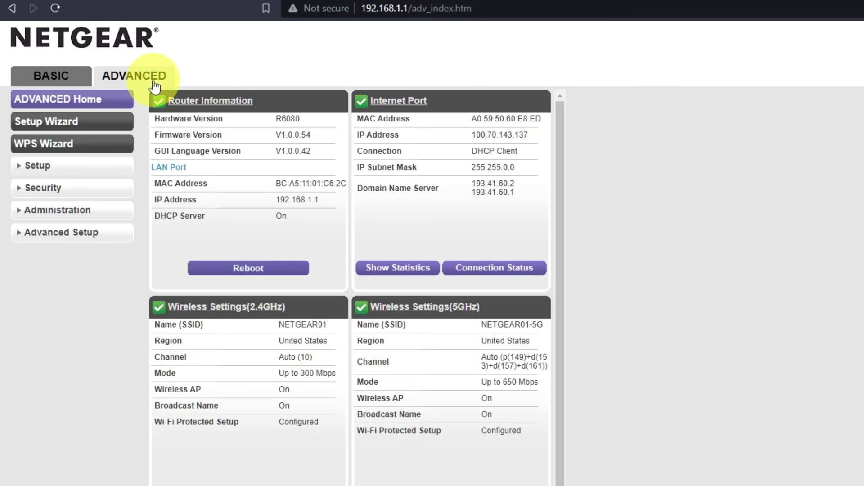
click(261, 270)
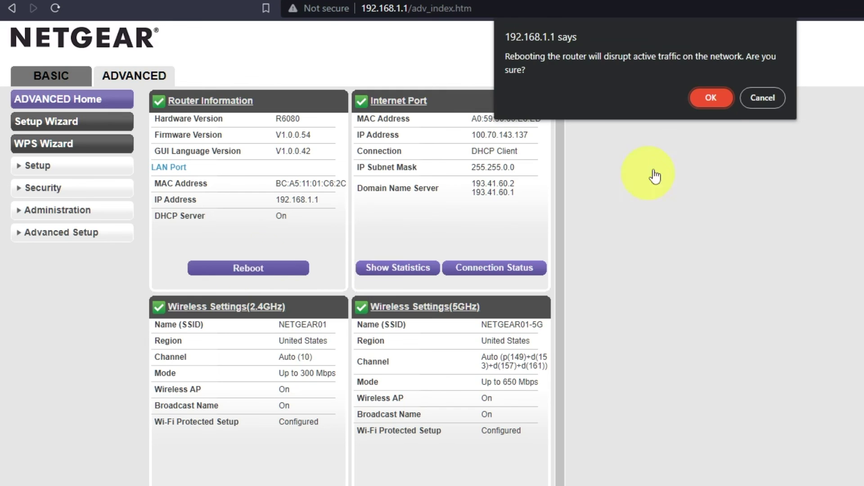
click(710, 96)
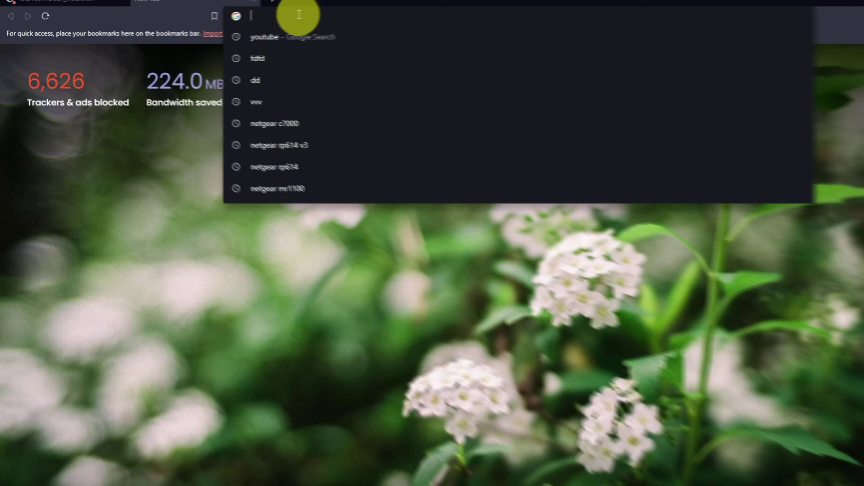
key(Return)
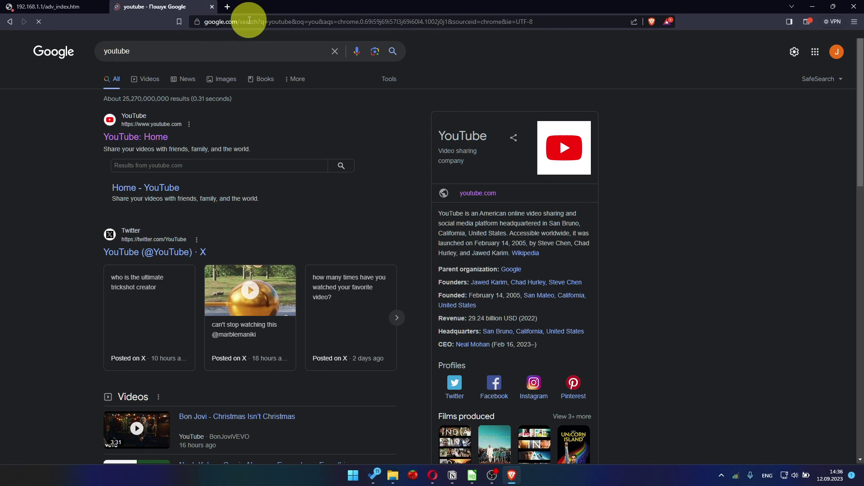